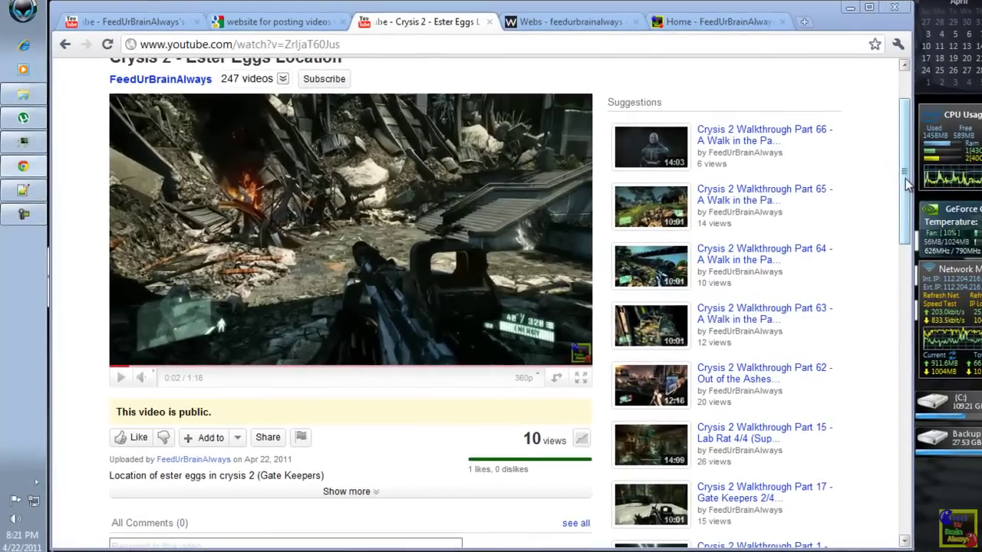
Step: Open the Crysis 2 video's Share options and reveal its embed code
left_click_drag(863, 184, 864, 172)
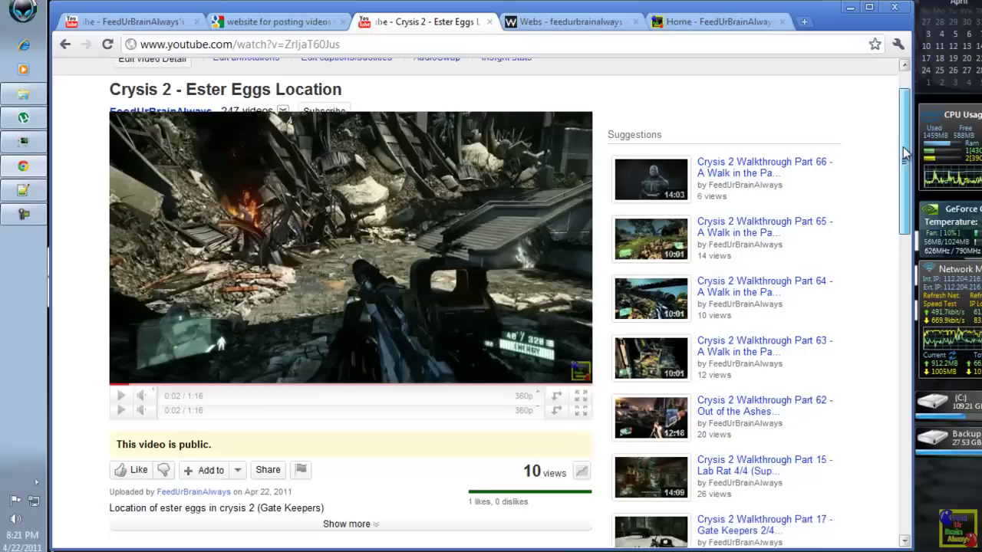
left_click_drag(905, 139, 905, 154)
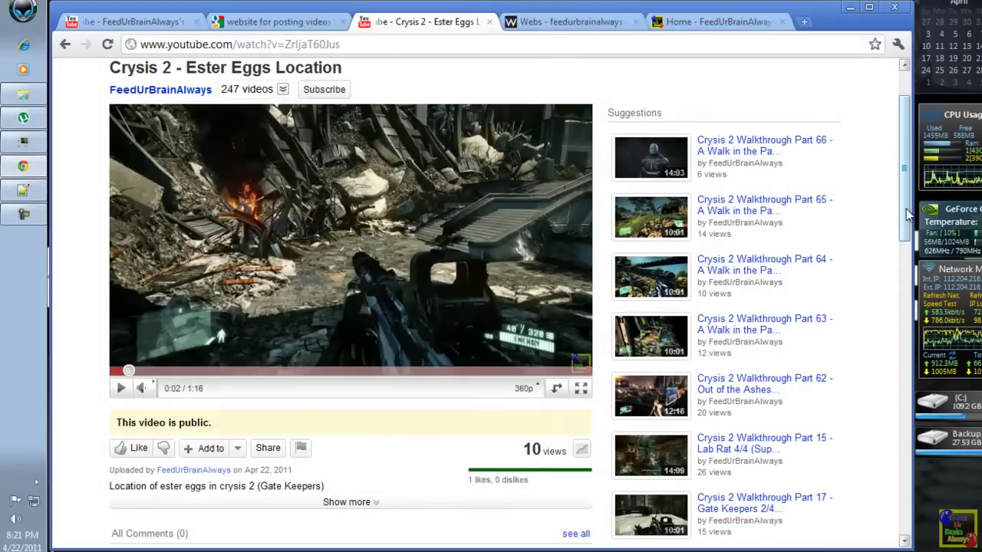
left_click_drag(908, 208, 911, 224)
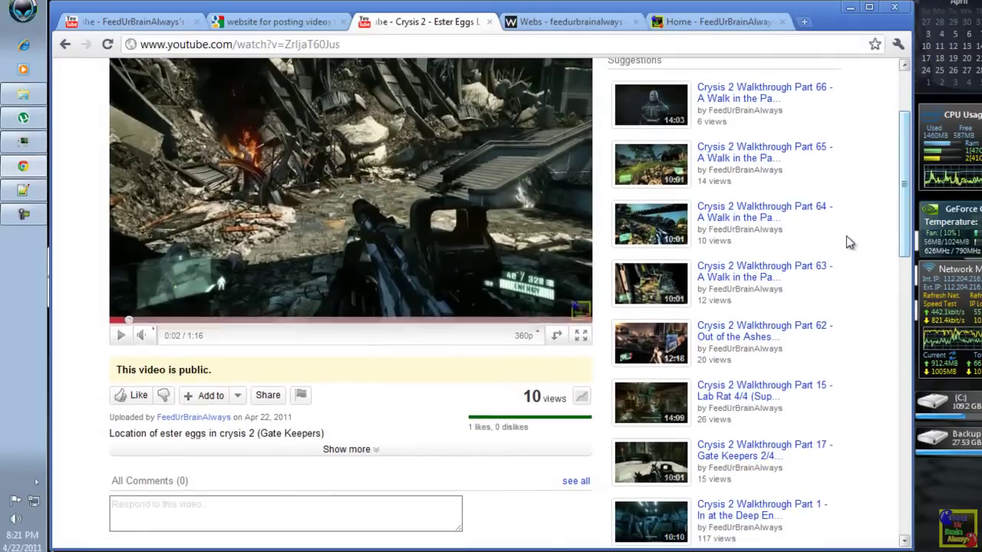
left_click(268, 396)
scroll(322, 395, "down", 2)
scroll(324, 393, "down", 2)
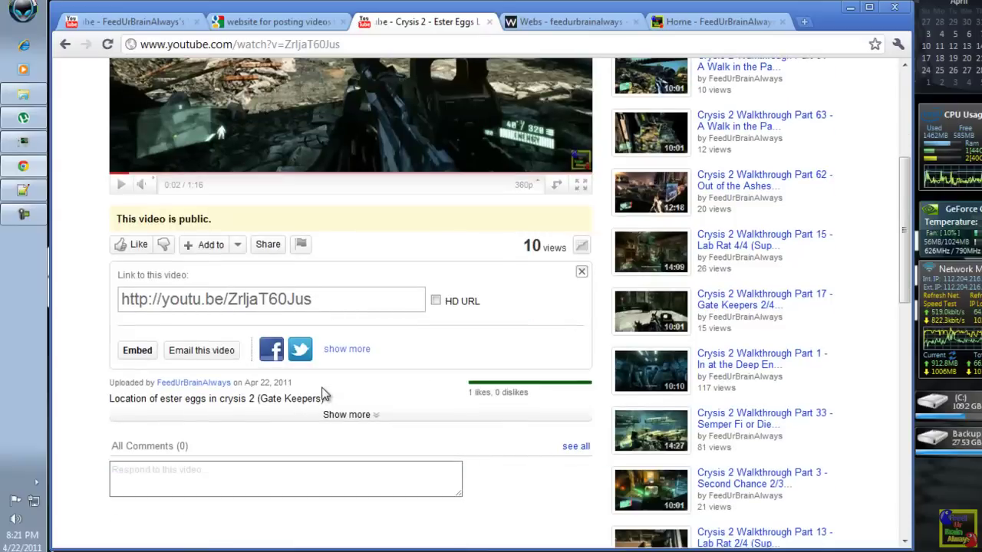
left_click(139, 354)
scroll(142, 355, "down", 2)
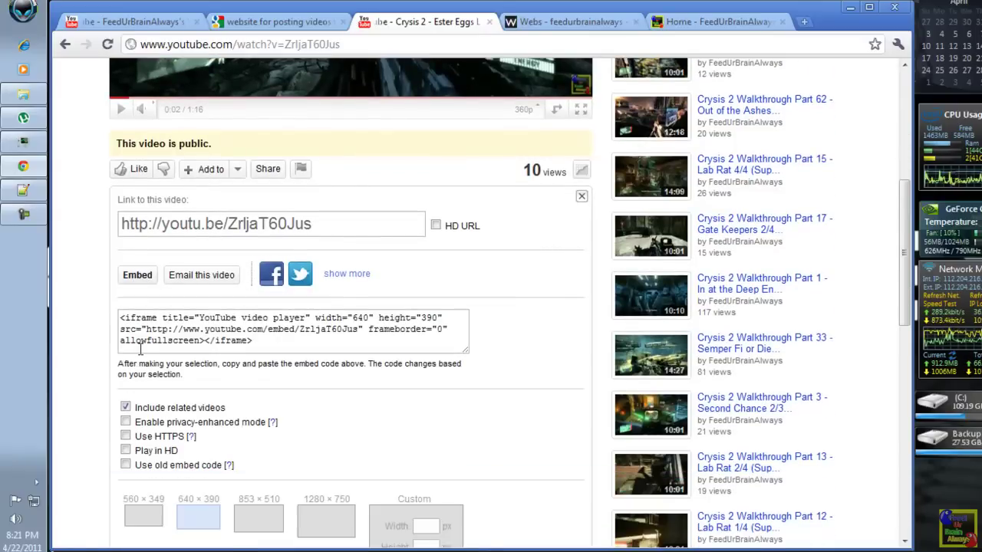
scroll(140, 350, "down", 2)
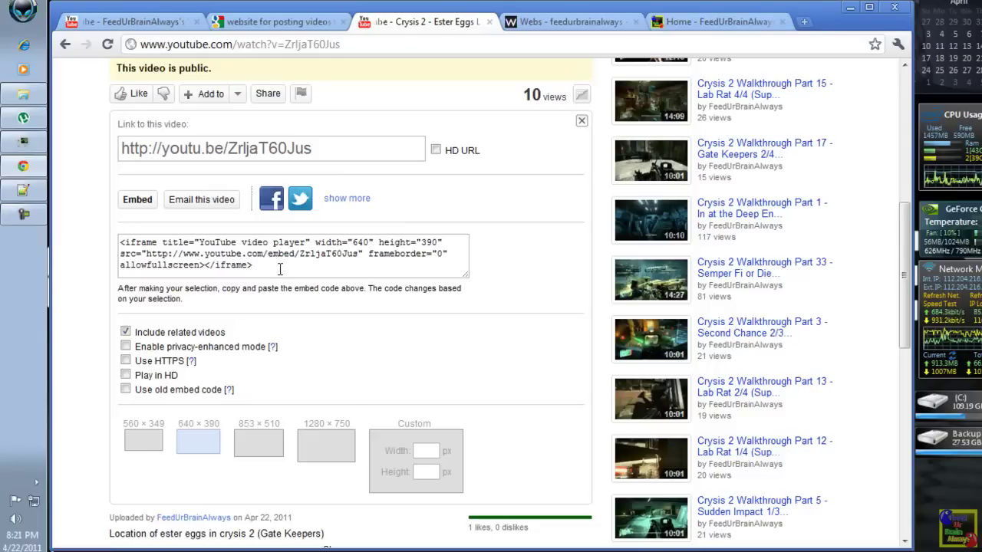
Step: Copy the video's full iframe embed code and switch to the Webs editor
left_click_drag(281, 267, 244, 265)
left_click(142, 242)
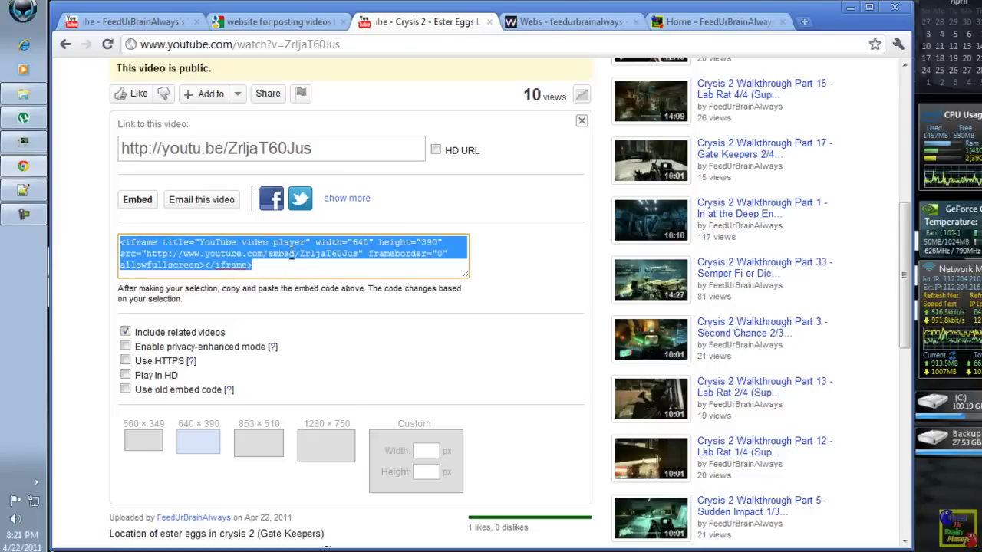
left_click(306, 265)
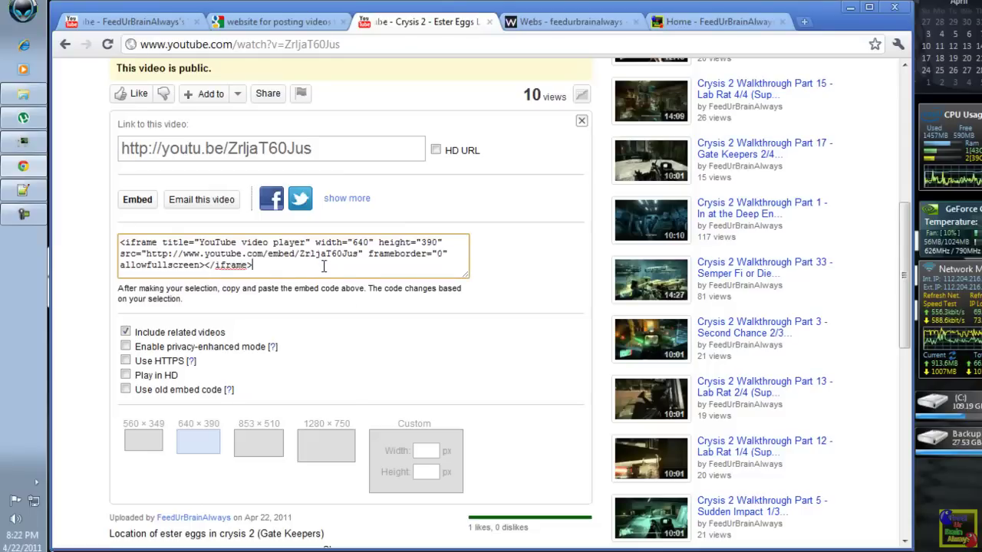
left_click_drag(281, 268, 122, 243)
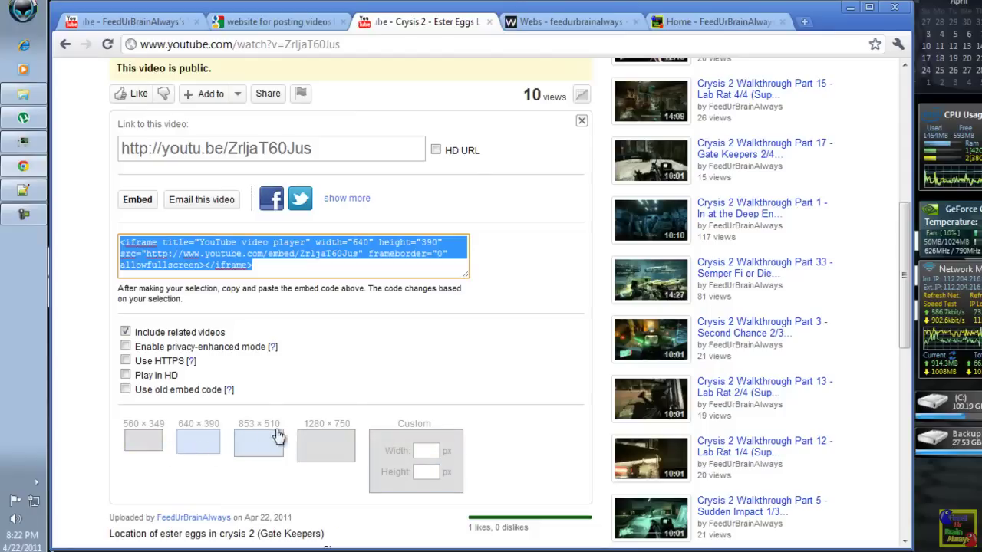
right_click(238, 260)
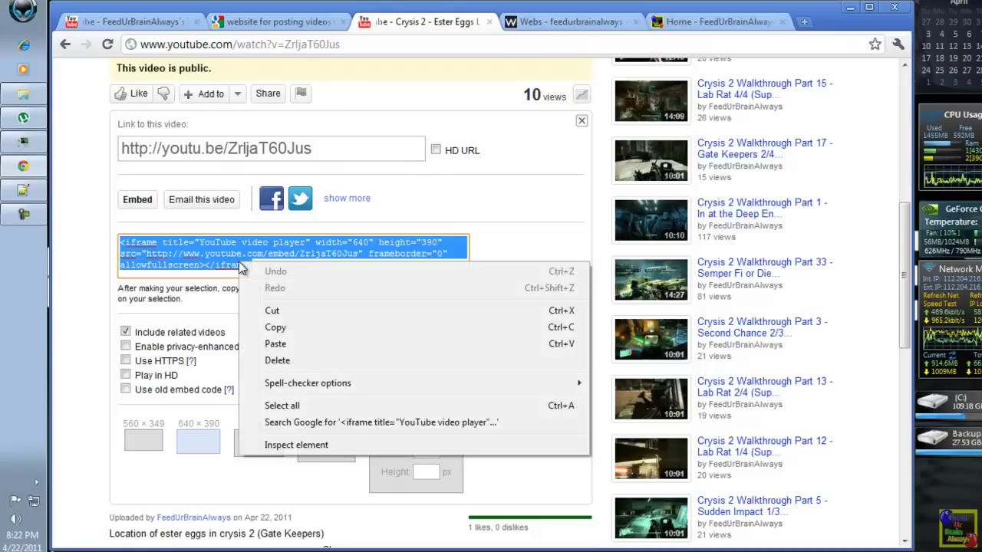
left_click(297, 327)
left_click(537, 23)
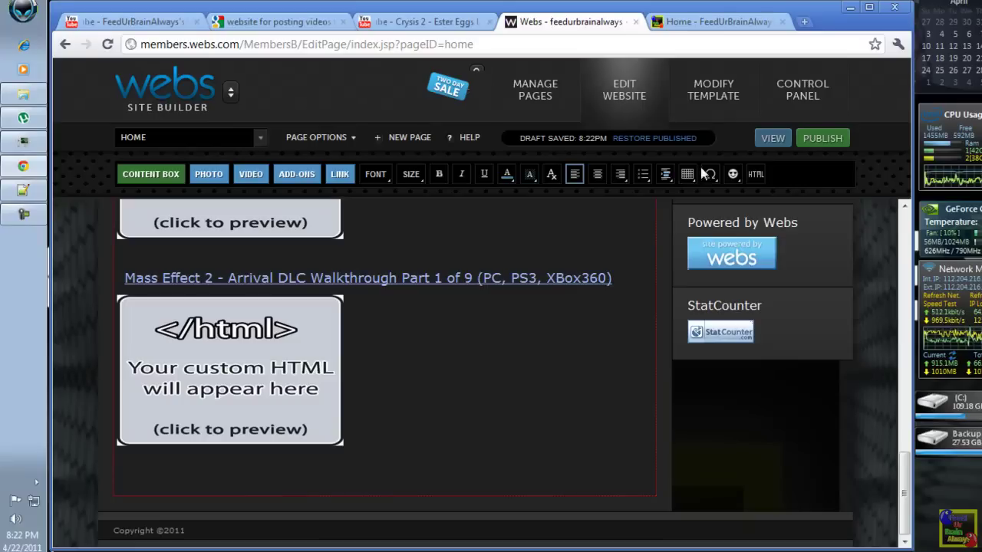
Step: Paste the YouTube iframe embed code into a new Custom HTML block and insert it
left_click(758, 176)
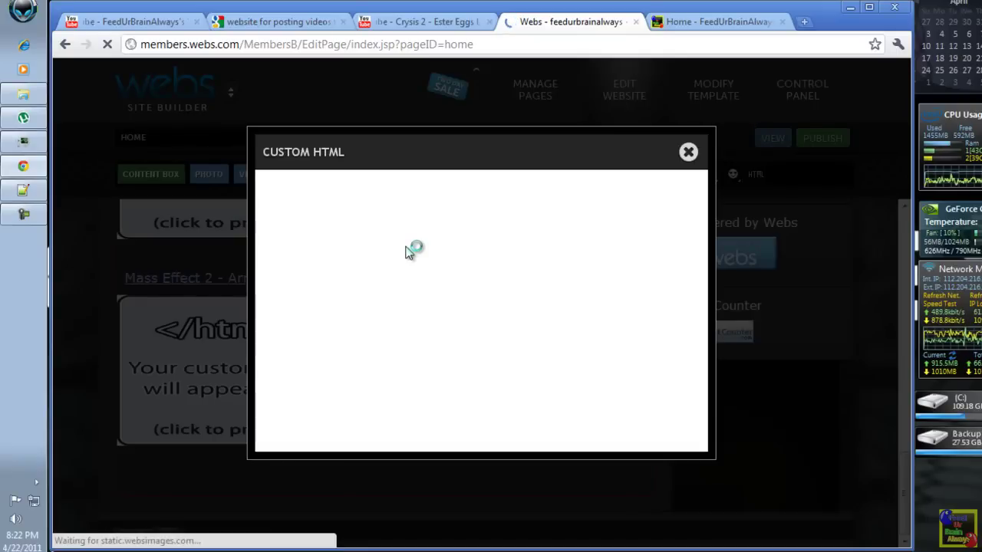
left_click(327, 247)
right_click(298, 235)
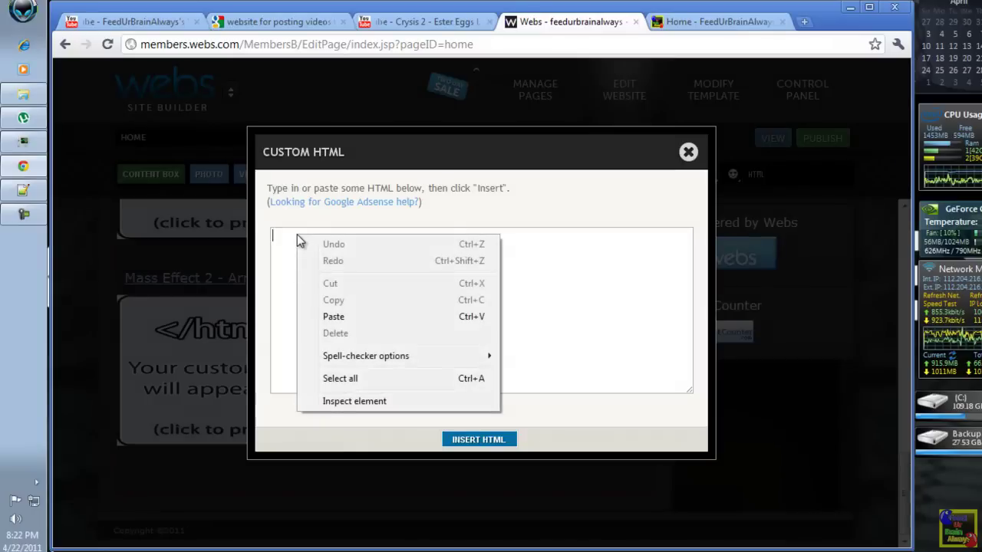
left_click(367, 315)
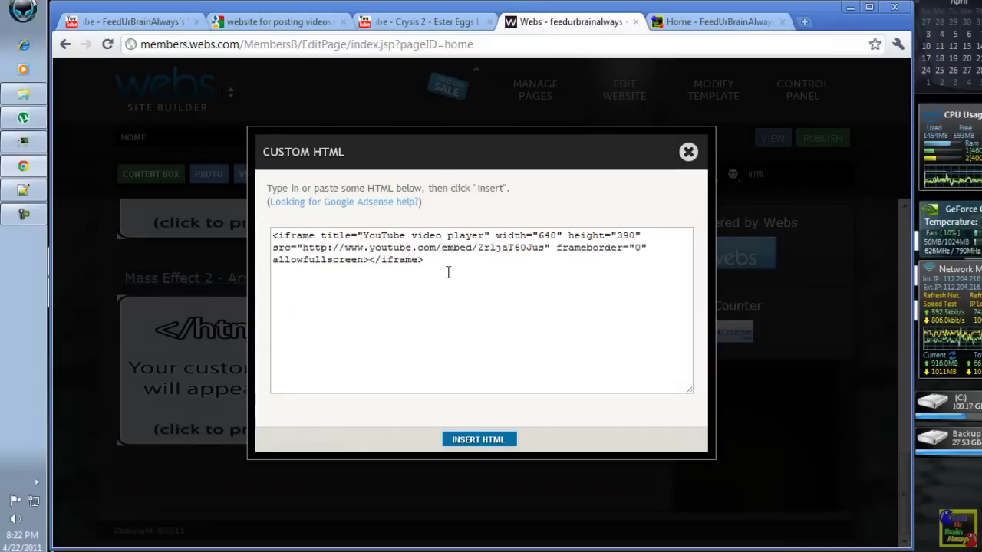
left_click(483, 441)
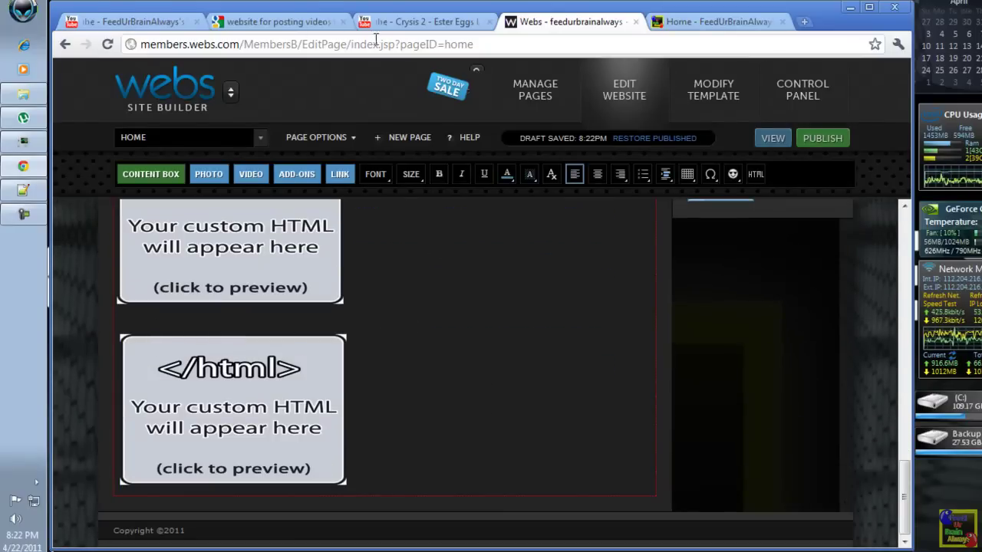
Step: Copy the title 'Crysis 2 - Ester Eggs Location' from the YouTube video page
left_click(406, 23)
scroll(471, 256, "up", 6)
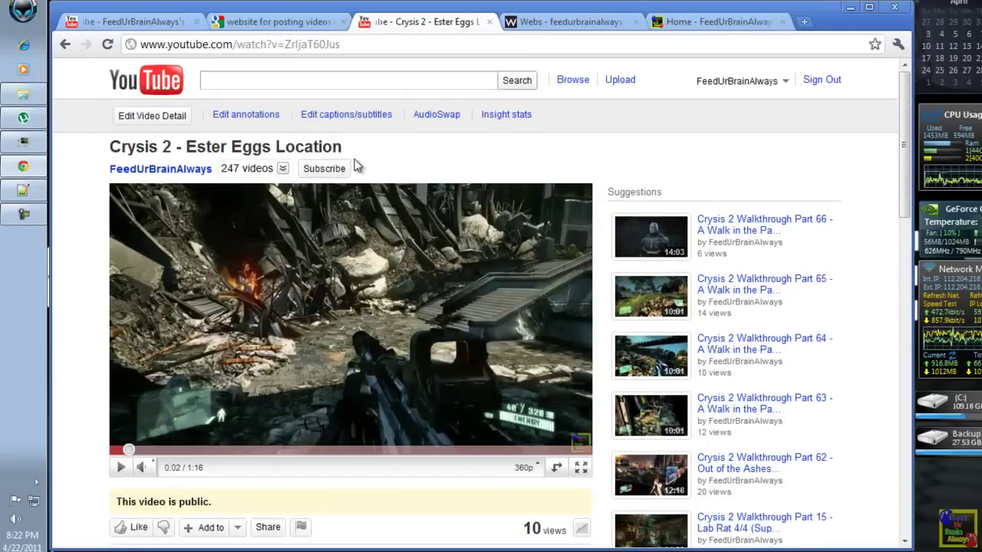
left_click_drag(354, 154, 112, 145)
right_click(112, 145)
left_click(164, 154)
Step: Paste the copied title just above the embedded video block in the Webs editor
left_click(566, 20)
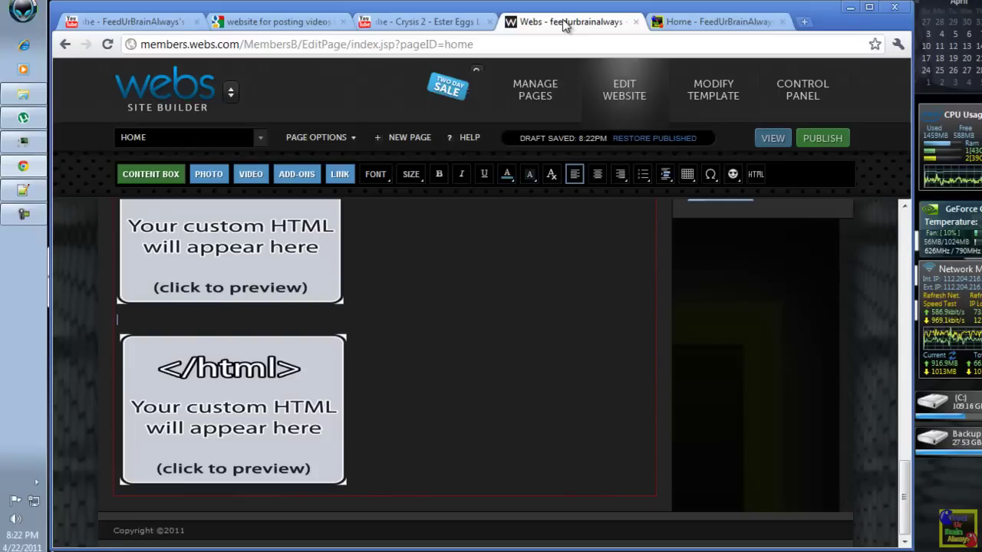
right_click(122, 318)
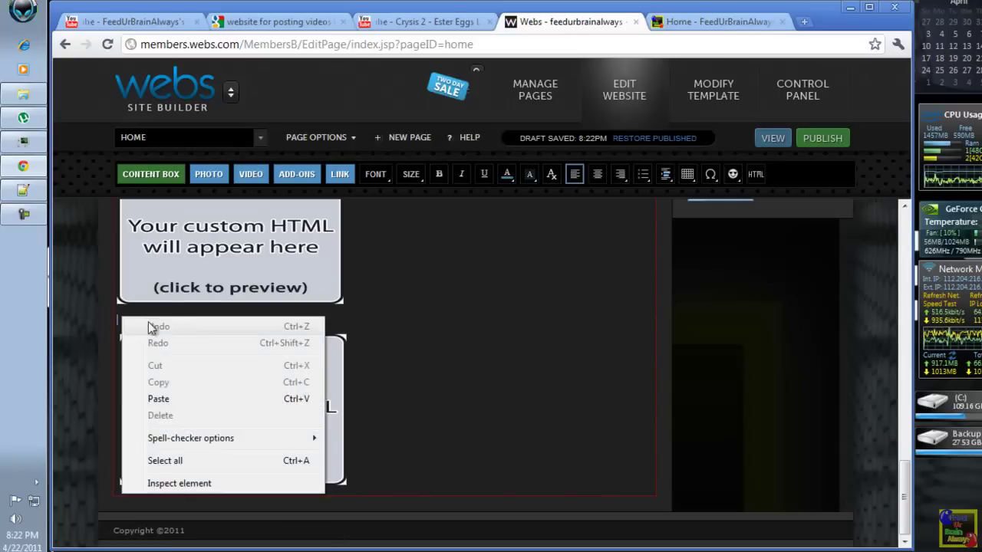
left_click(178, 399)
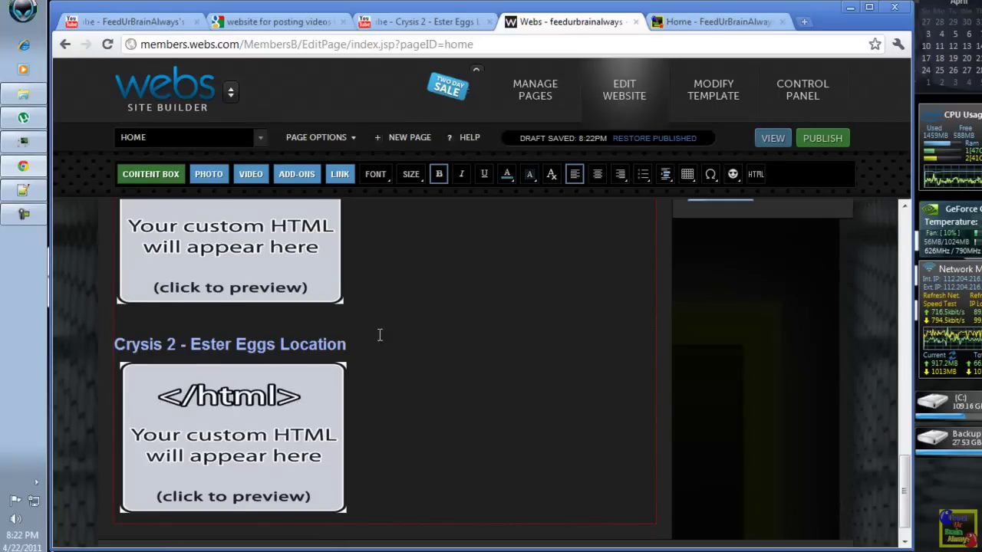
scroll(386, 338, "down", 1)
scroll(389, 337, "up", 3)
scroll(389, 338, "down", 2)
scroll(389, 337, "down", 1)
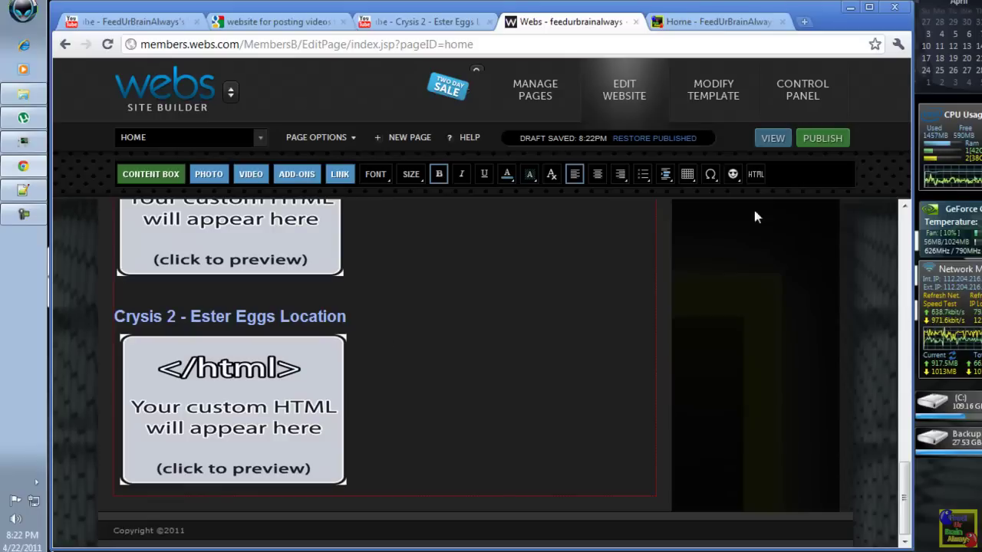
scroll(756, 232, "up", 1)
left_click(838, 147)
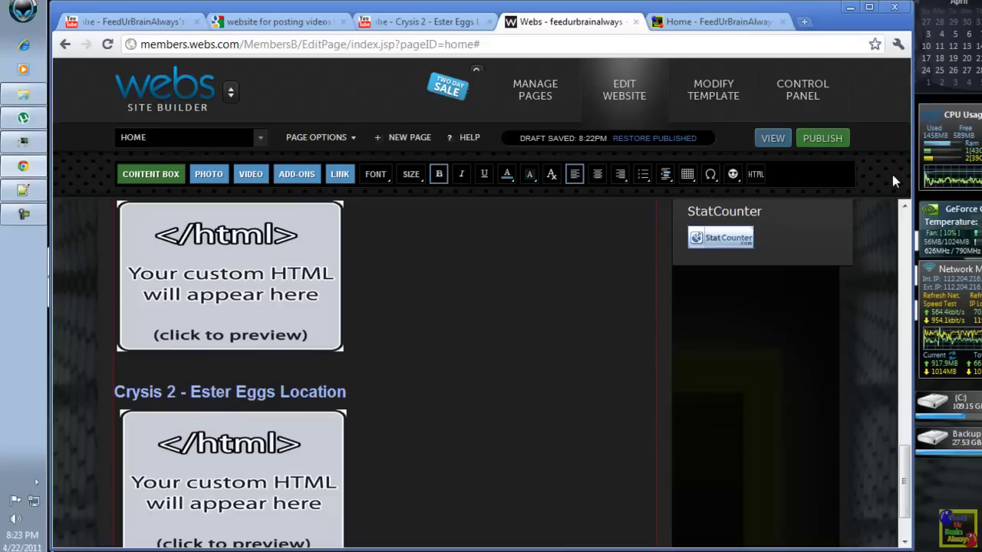
Step: Publish every page of the site via Publish All Pages
left_click(828, 146)
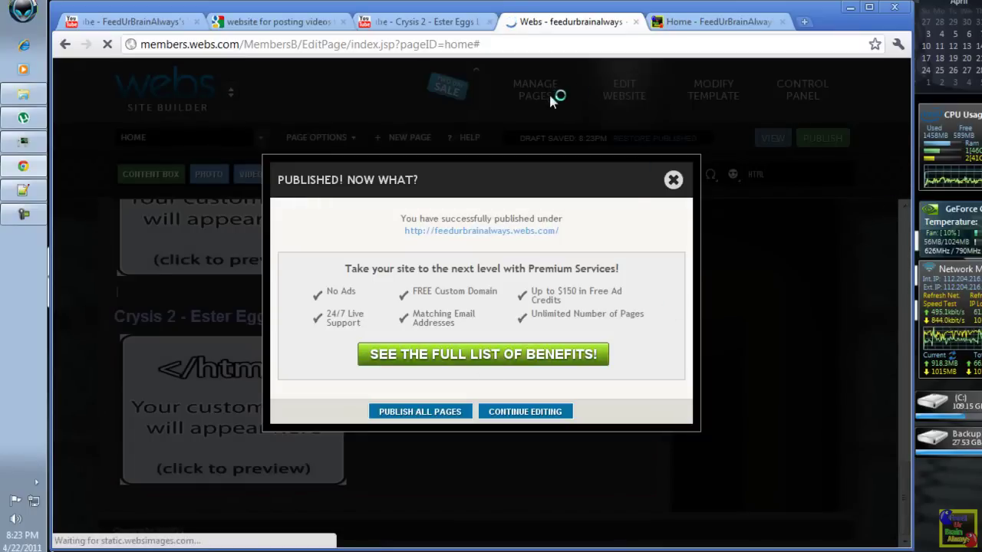
left_click(429, 411)
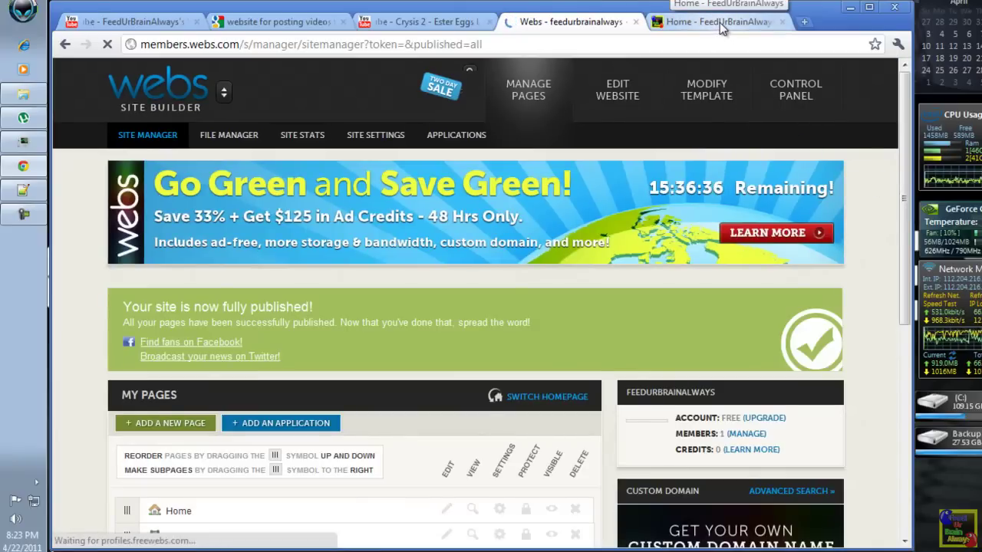
Step: Reload the live home page and scroll down to the Crysis 2 video
left_click(720, 22)
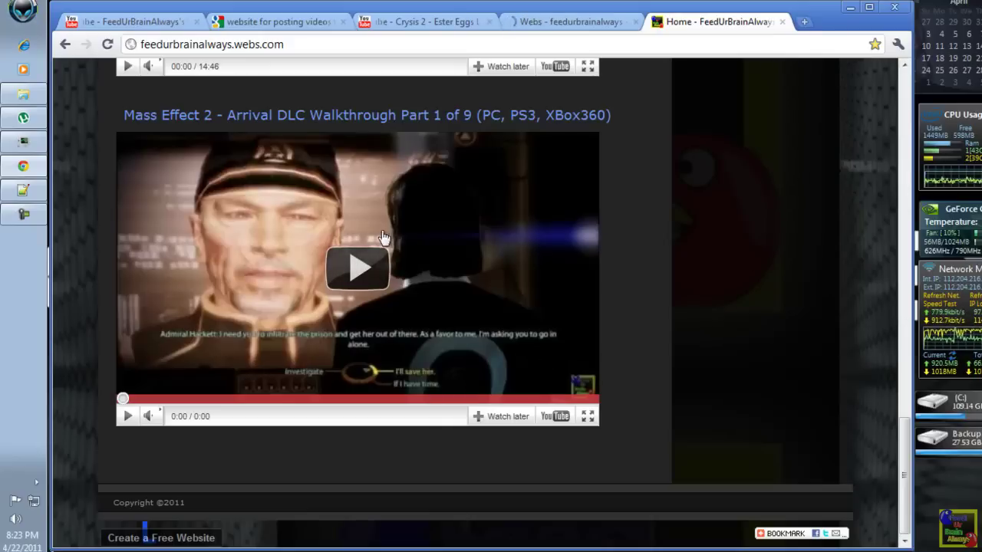
left_click(108, 45)
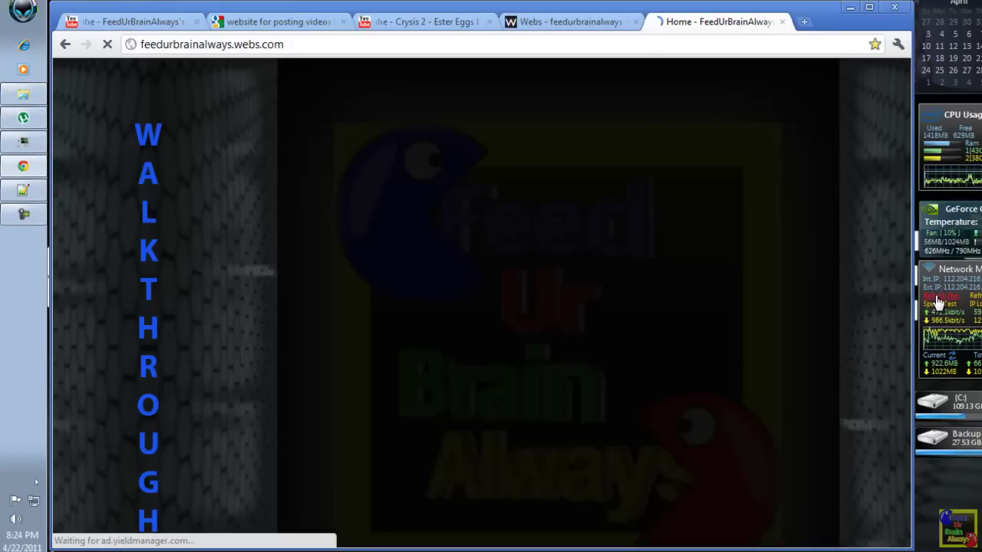
scroll(798, 299, "down", 4)
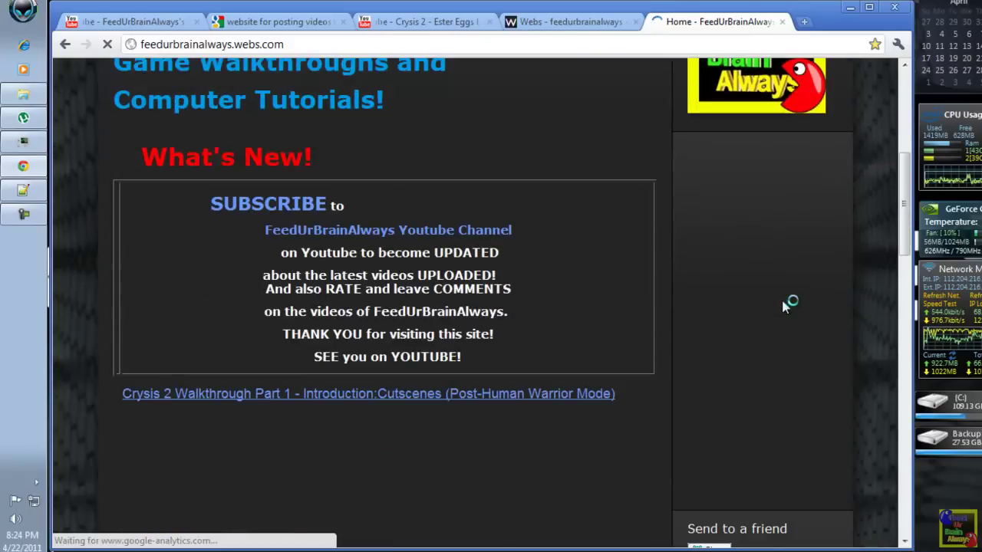
scroll(782, 305, "down", 6)
scroll(783, 304, "down", 5)
scroll(783, 304, "down", 1)
scroll(782, 305, "down", 3)
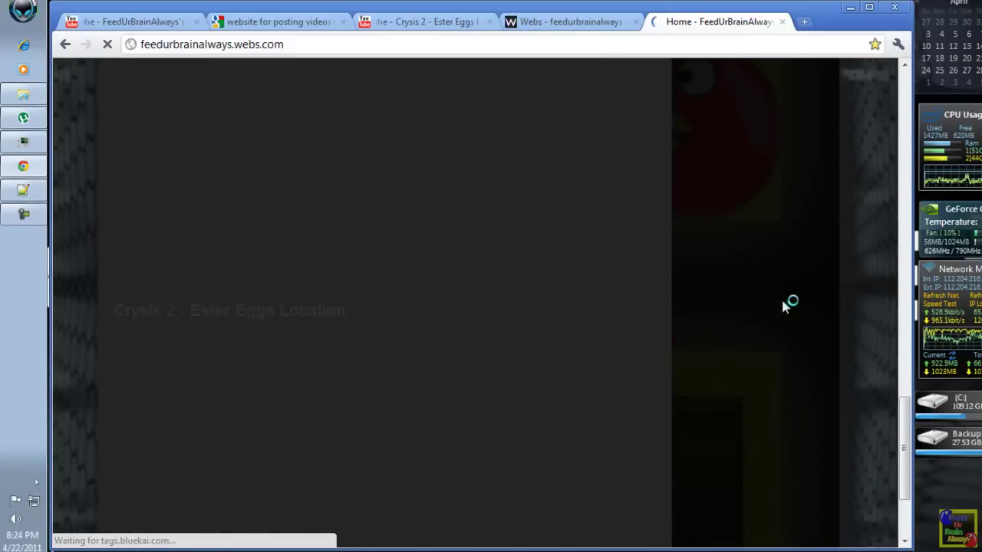
scroll(782, 305, "down", 2)
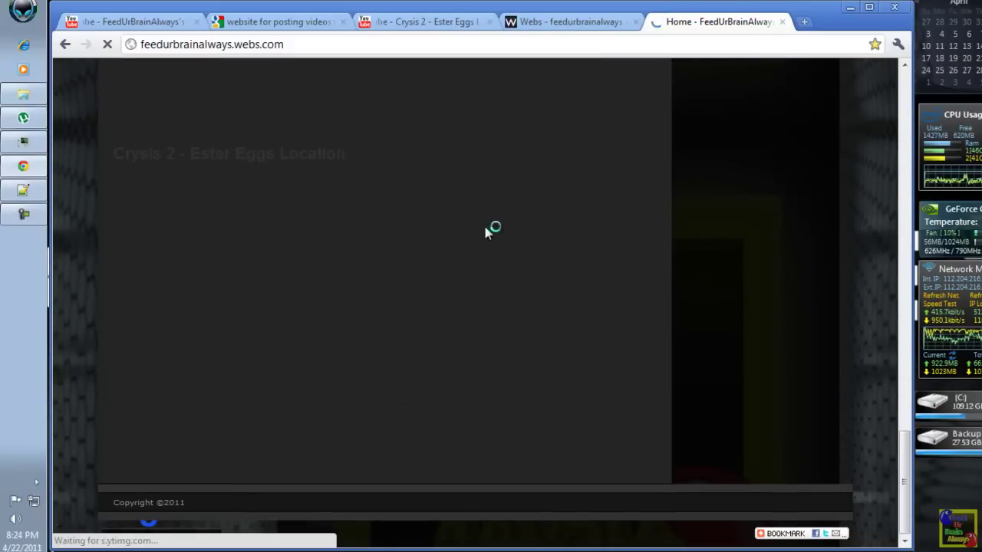